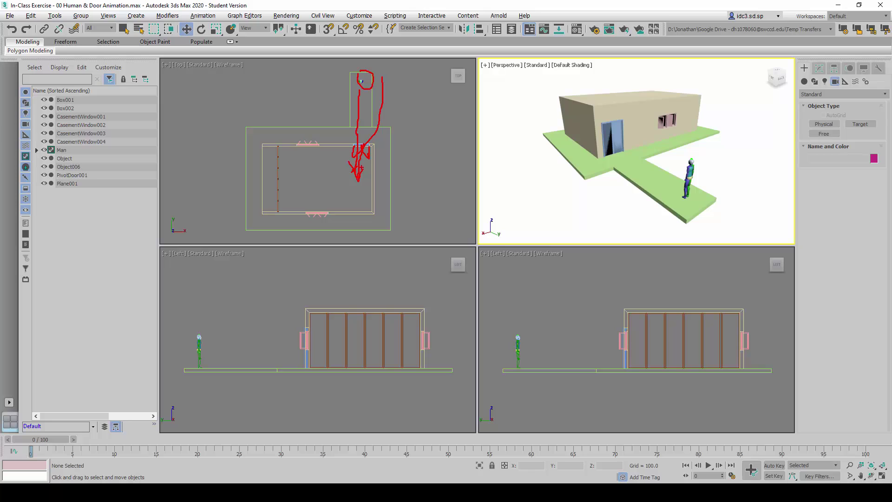
# - Select the Man group, nudge it slightly along Y, and enable Auto Key
pyautogui.click(614, 145)
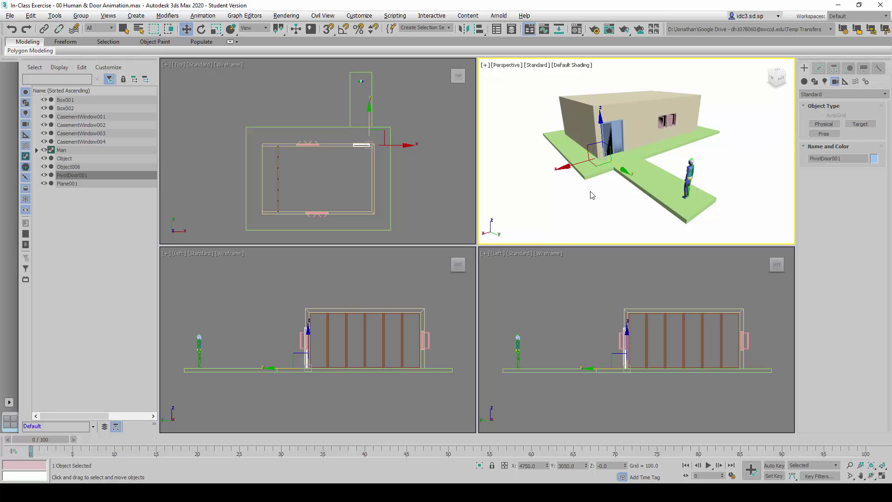
pyautogui.click(759, 182)
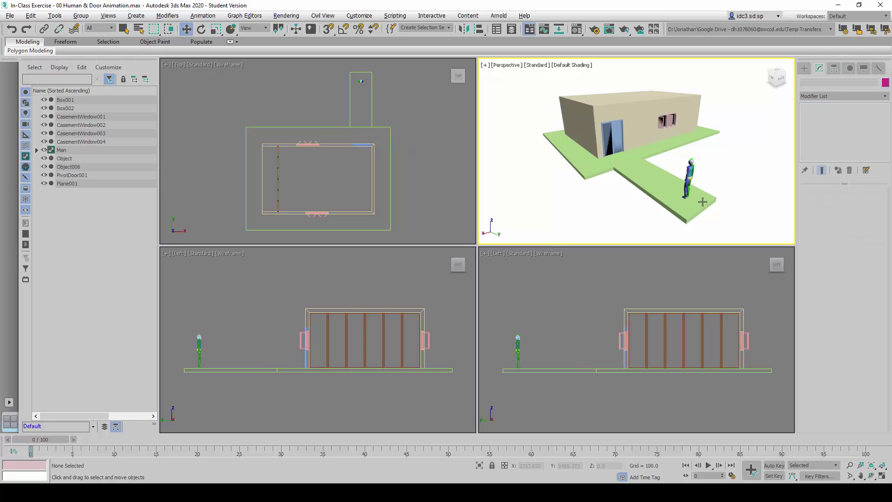
pyautogui.click(689, 178)
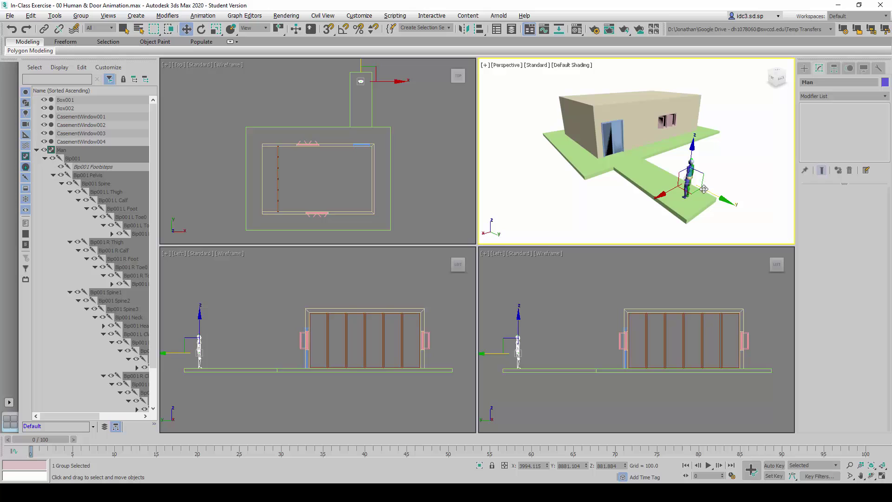
pyautogui.moveTo(715, 196); pyautogui.dragTo(720, 201)
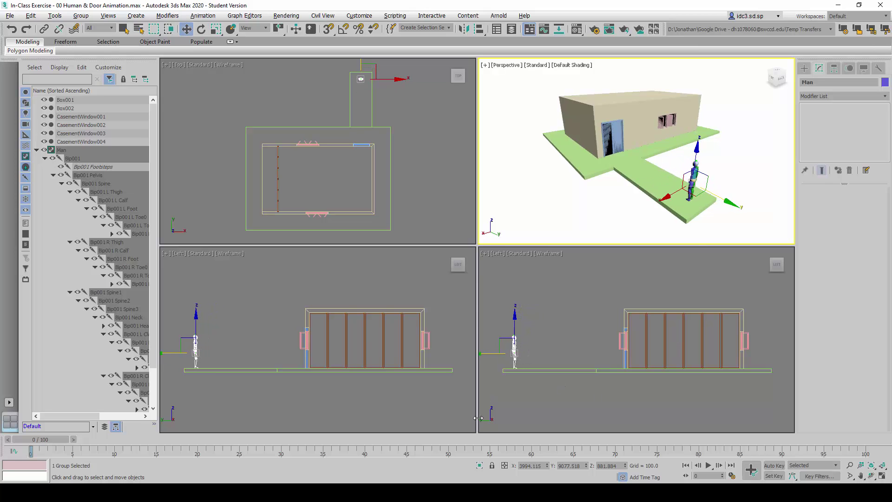
pyautogui.click(769, 467)
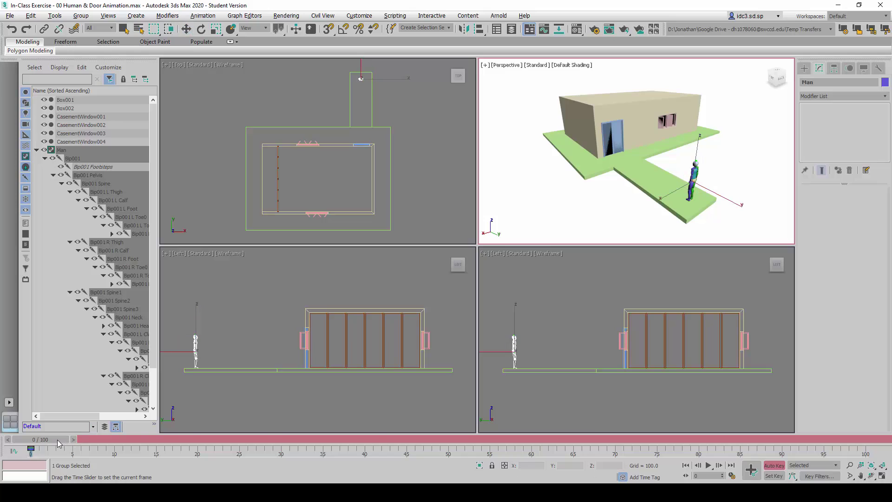
# - At frame 100, move the Man biped along Y into the house doorway
pyautogui.moveTo(59, 440); pyautogui.dragTo(731, 422)
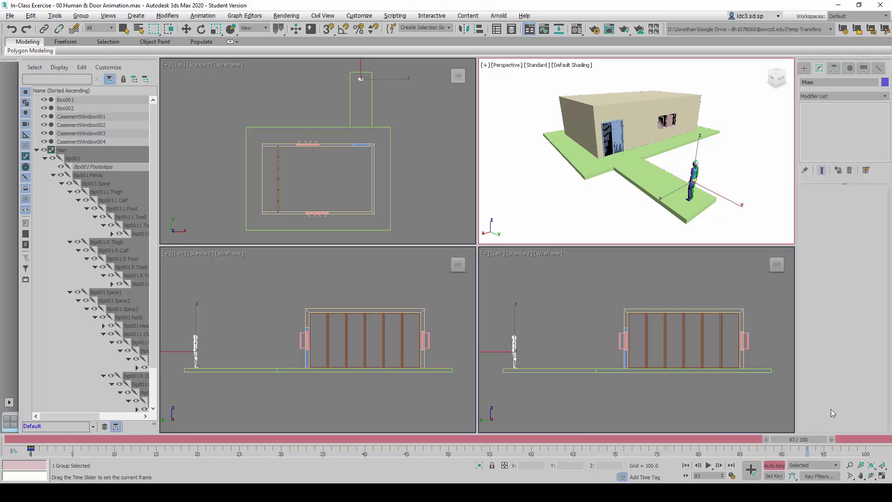
pyautogui.moveTo(731, 422); pyautogui.dragTo(862, 439)
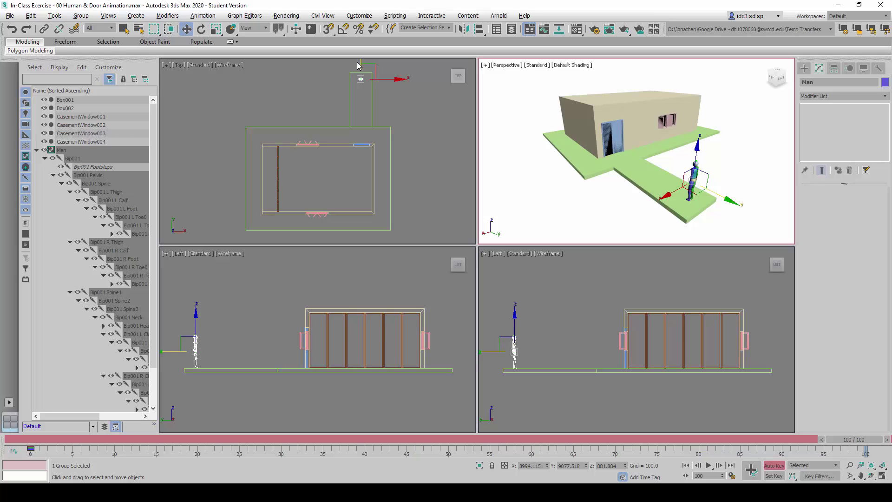
pyautogui.moveTo(361, 63); pyautogui.dragTo(359, 159)
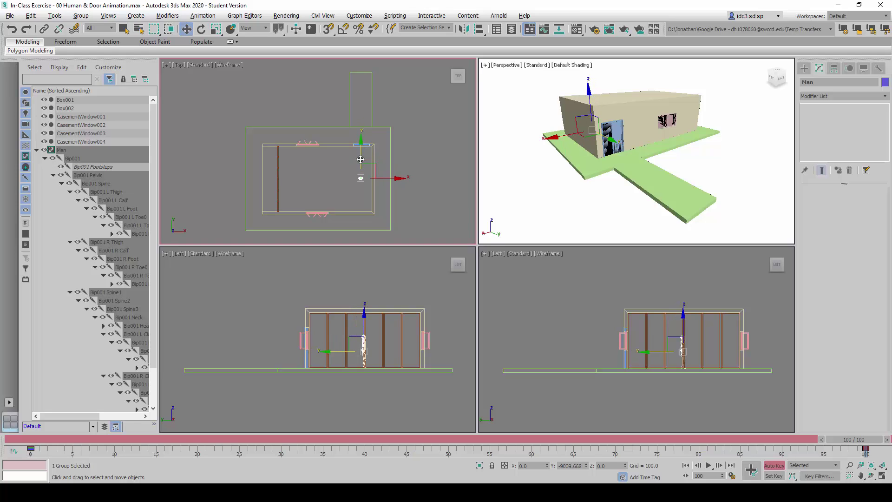
pyautogui.moveTo(360, 159); pyautogui.dragTo(359, 159)
# - Turn off Auto Key and play the animation to review the figure's walk
pyautogui.click(774, 465)
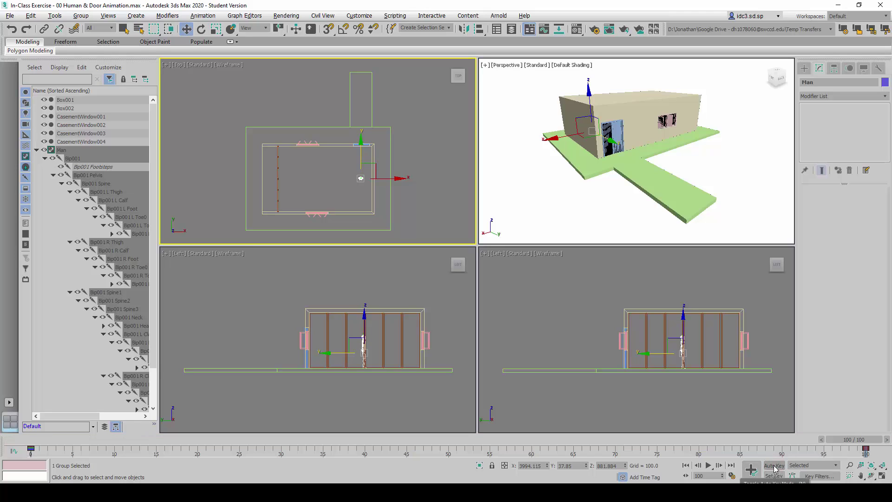
pyautogui.click(708, 466)
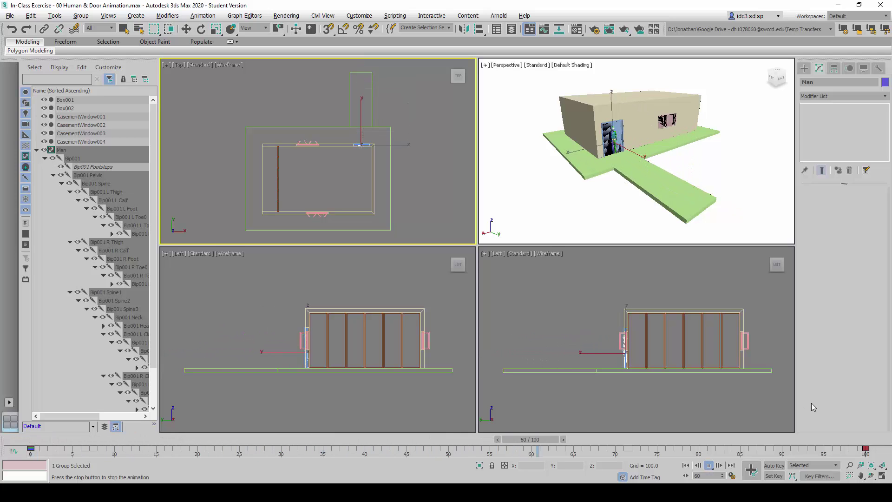
# - Stop playback and scrub the walk back to frame 55, the figure at the door
pyautogui.click(708, 465)
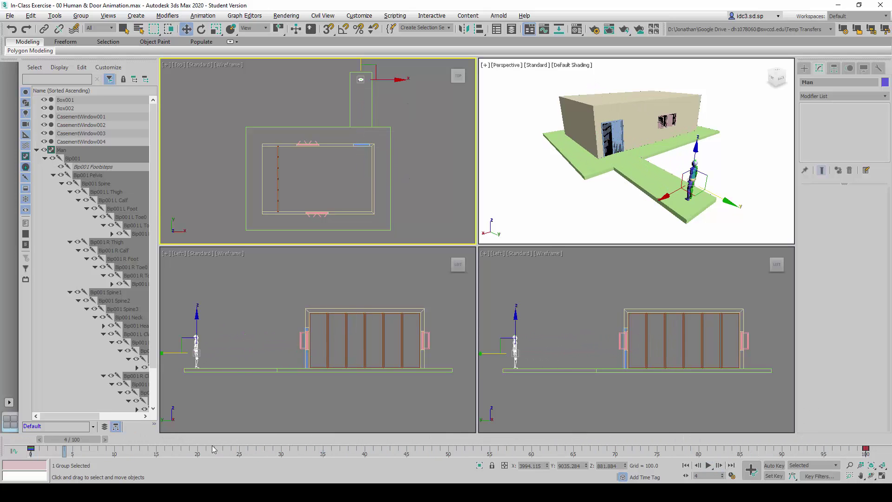
pyautogui.moveTo(83, 444); pyautogui.dragTo(198, 447)
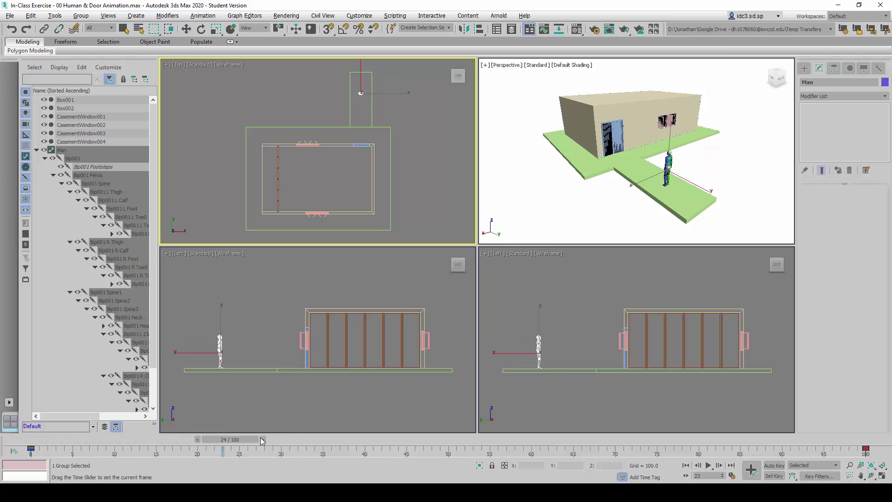
pyautogui.moveTo(198, 447); pyautogui.dragTo(520, 437)
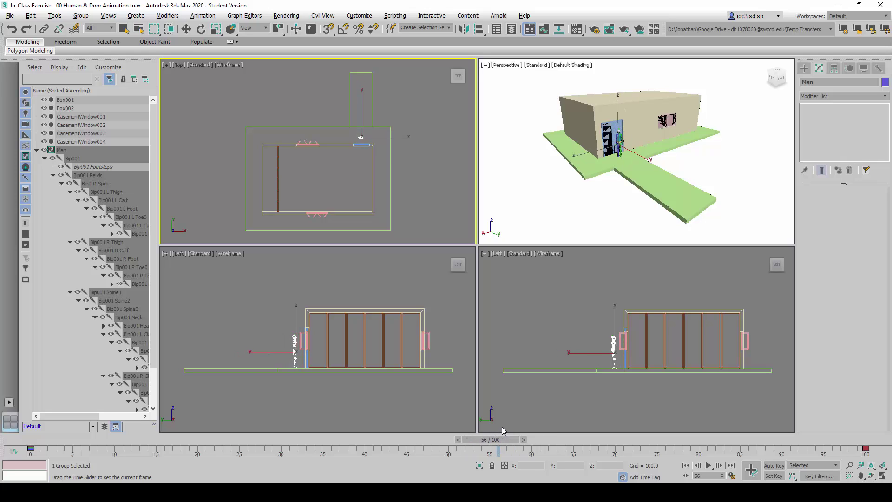
pyautogui.moveTo(519, 437); pyautogui.dragTo(502, 426)
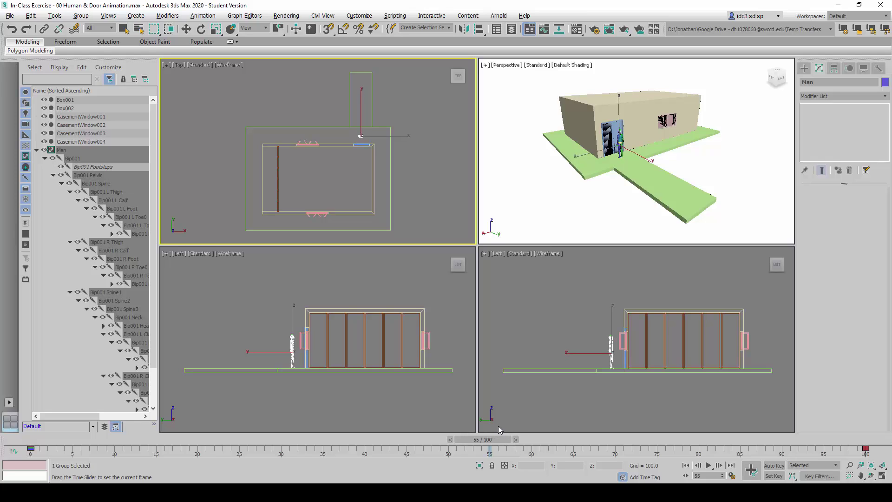
pyautogui.press('w')
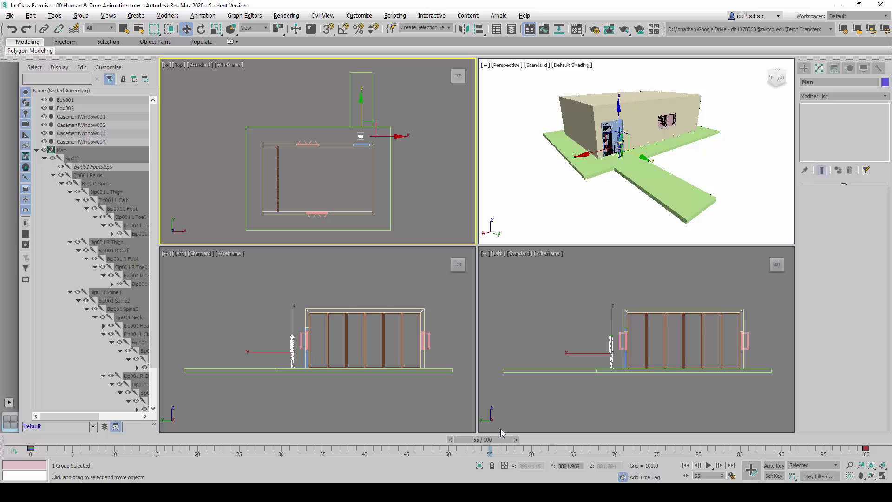
pyautogui.press(',')
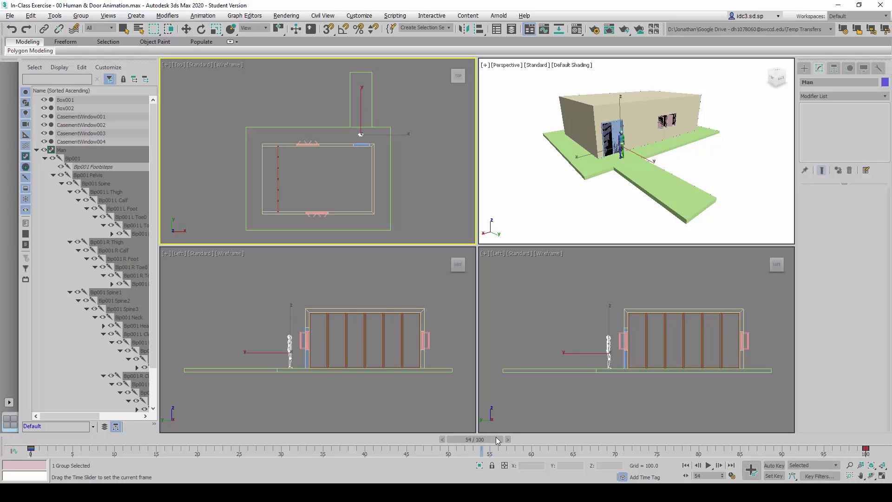
pyautogui.moveTo(498, 443); pyautogui.dragTo(504, 442)
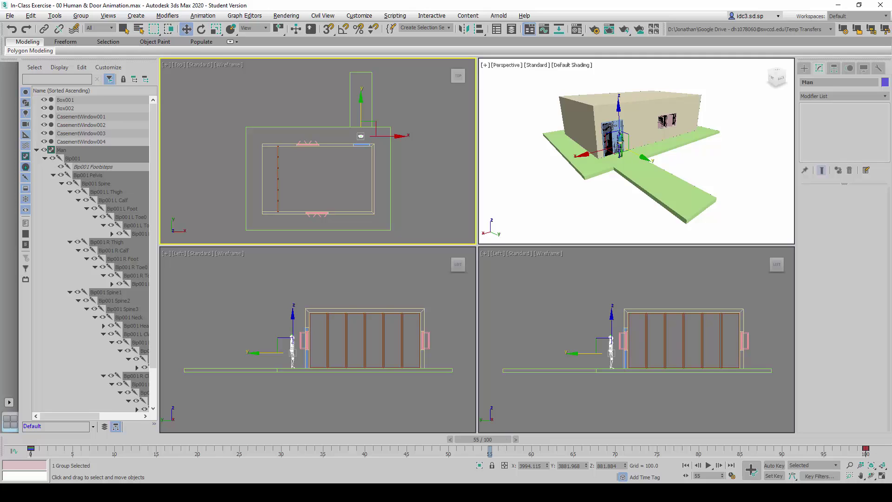
# - Select the pivot door and enable Auto Key at frame 55
pyautogui.click(612, 126)
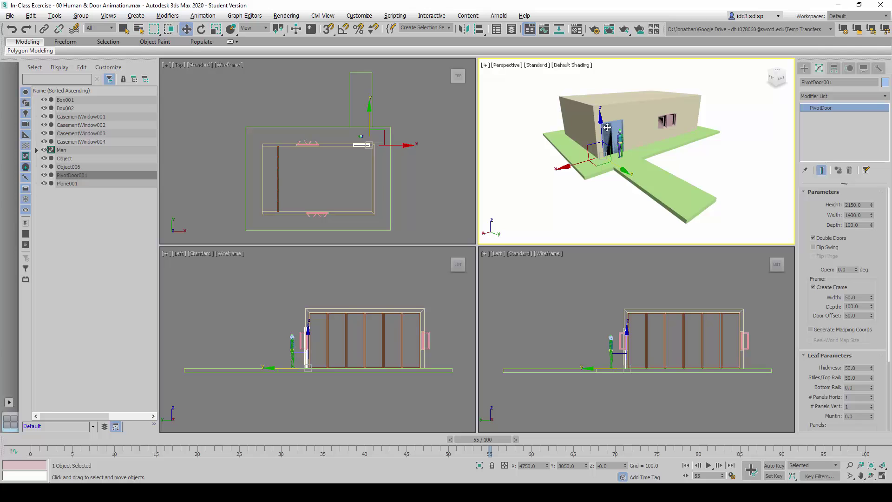
pyautogui.scroll(4, 613, 139)
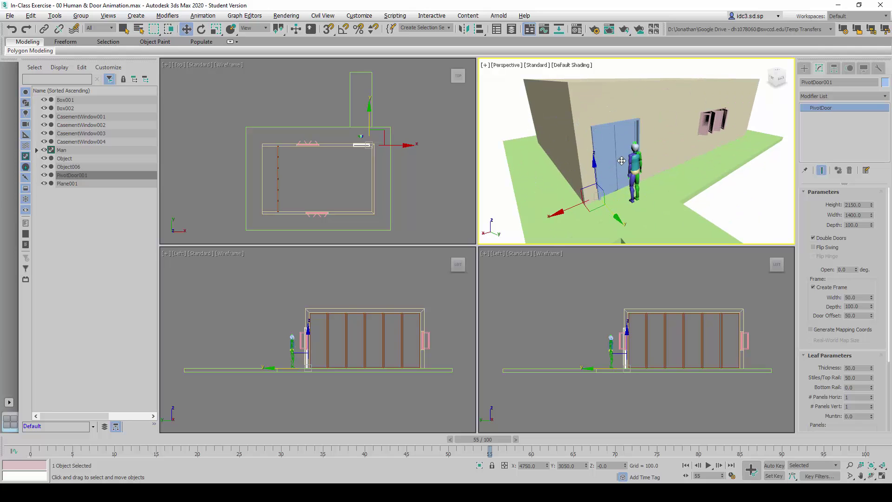
pyautogui.scroll(-3, 608, 157)
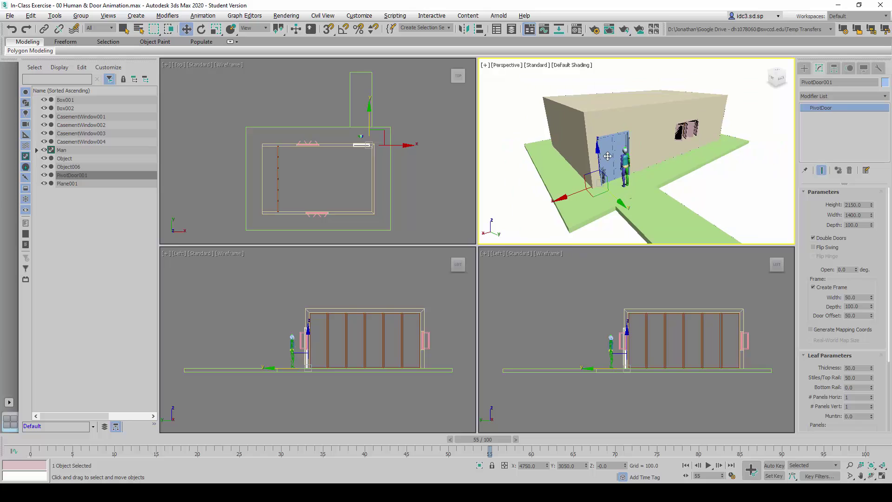
pyautogui.click(773, 466)
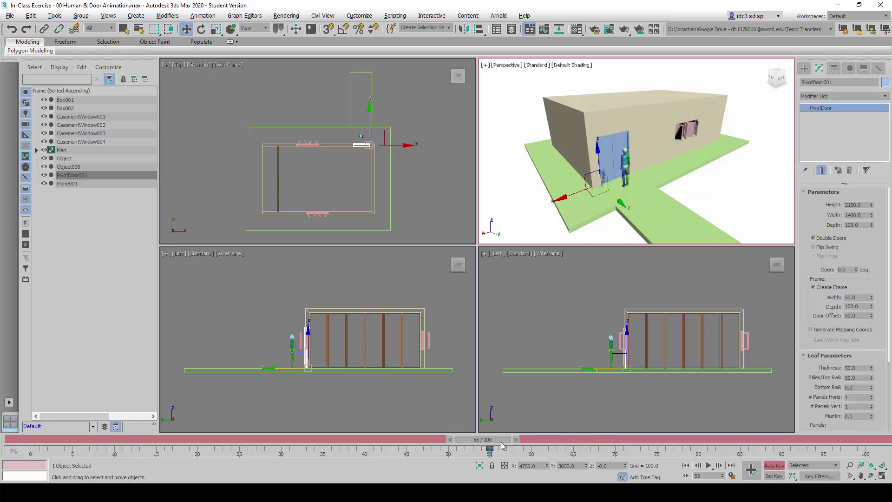
# - Move the time slider forward to frame 60
pyautogui.press('q')
pyautogui.moveTo(511, 443); pyautogui.dragTo(537, 440)
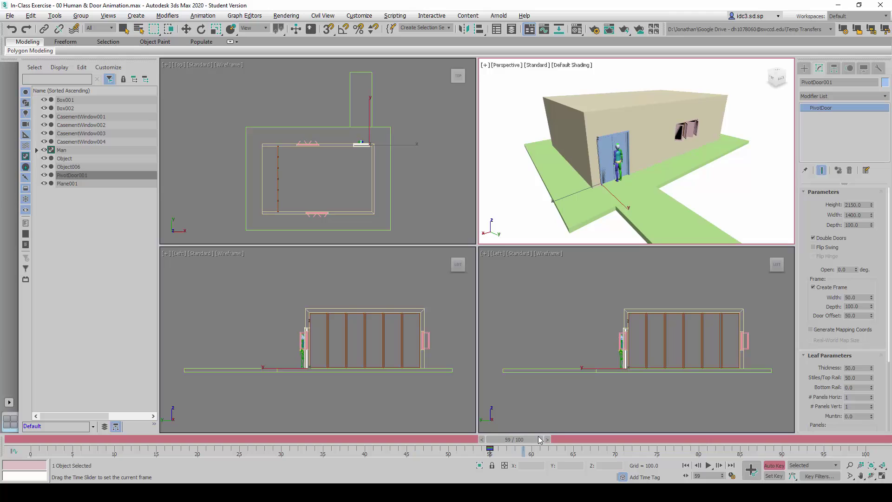
pyautogui.moveTo(539, 440); pyautogui.dragTo(546, 442)
pyautogui.press('w')
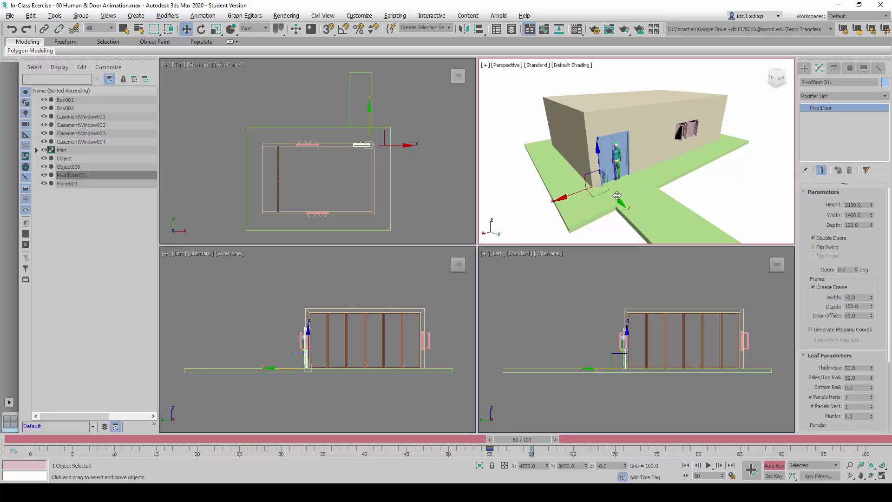
# - Set the pivot door's Open value to 90 degrees
pyautogui.moveTo(856, 270)
pyautogui.mouseDown()
pyautogui.moveTo(853, 261)
pyautogui.moveTo(855, 269)
pyautogui.mouseUp()
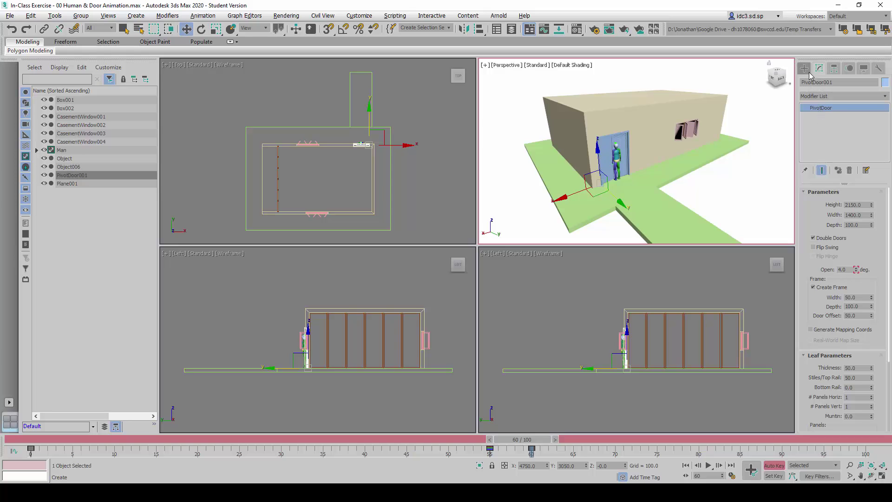
pyautogui.moveTo(858, 271); pyautogui.dragTo(843, 189)
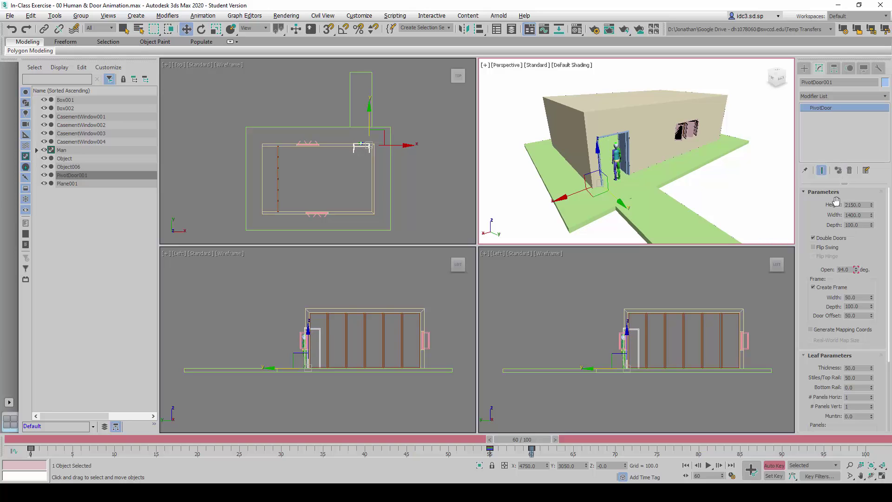
pyautogui.doubleClick(850, 270)
pyautogui.write('90')
pyautogui.press('Return')
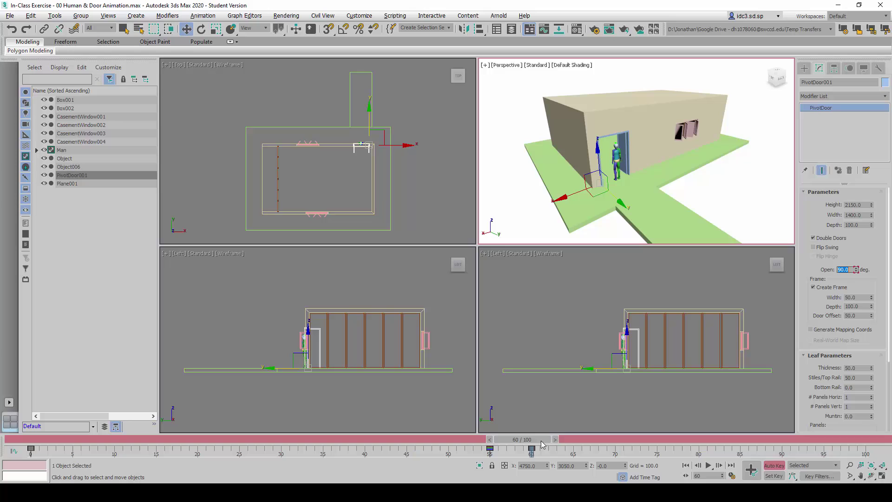
# - Scrub to frame 80 and drag the door's Open spinner back down to 0 degrees
pyautogui.moveTo(541, 444); pyautogui.dragTo(631, 442)
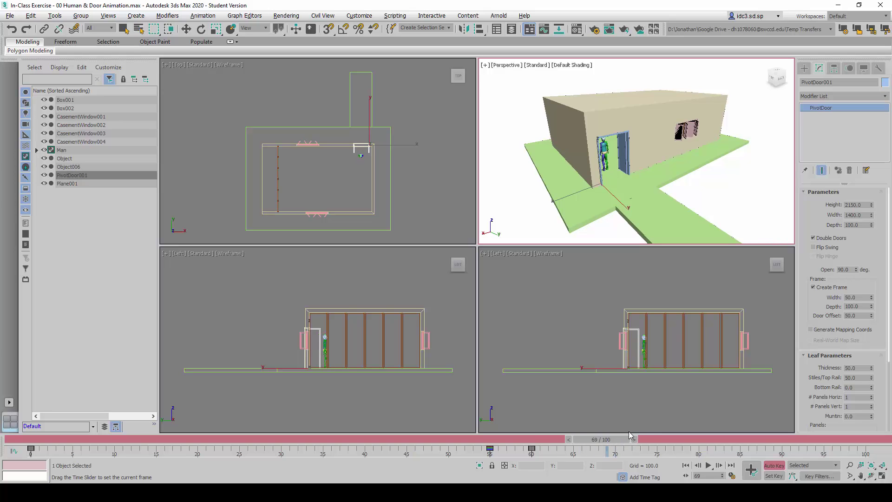
pyautogui.moveTo(631, 439); pyautogui.dragTo(635, 435)
pyautogui.press('w')
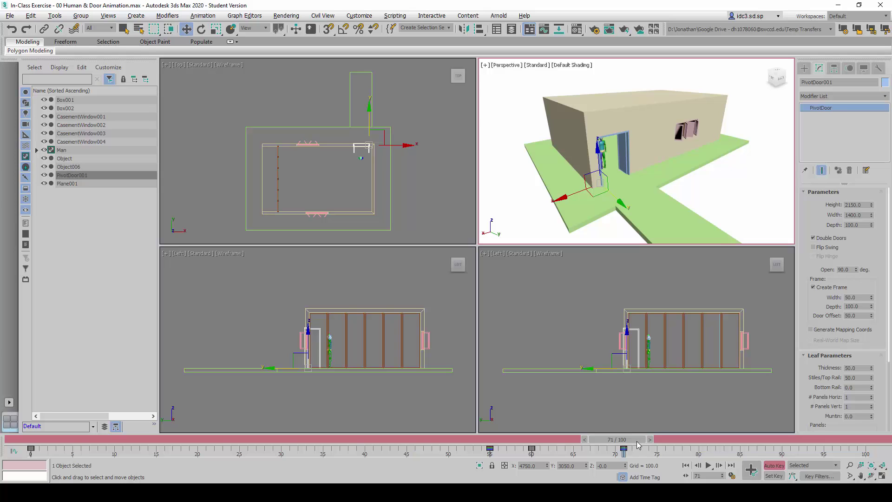
pyautogui.moveTo(637, 445); pyautogui.dragTo(635, 442)
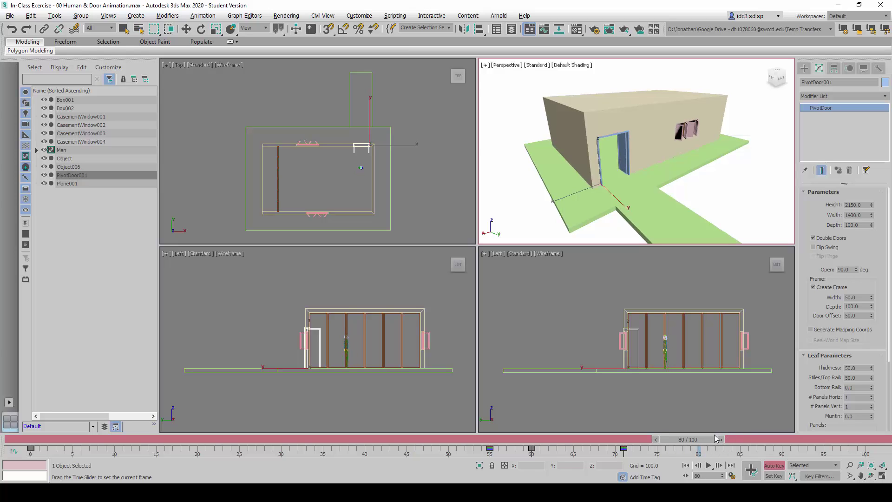
pyautogui.press('w')
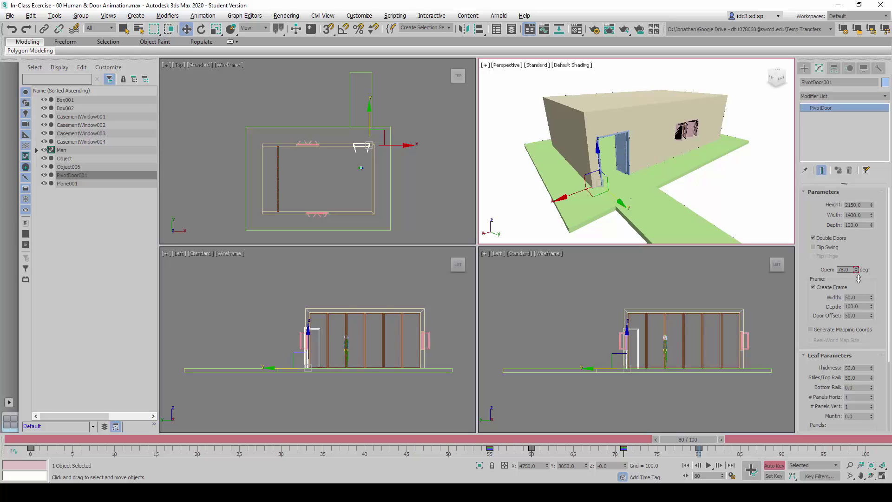
pyautogui.moveTo(862, 296); pyautogui.dragTo(865, 318)
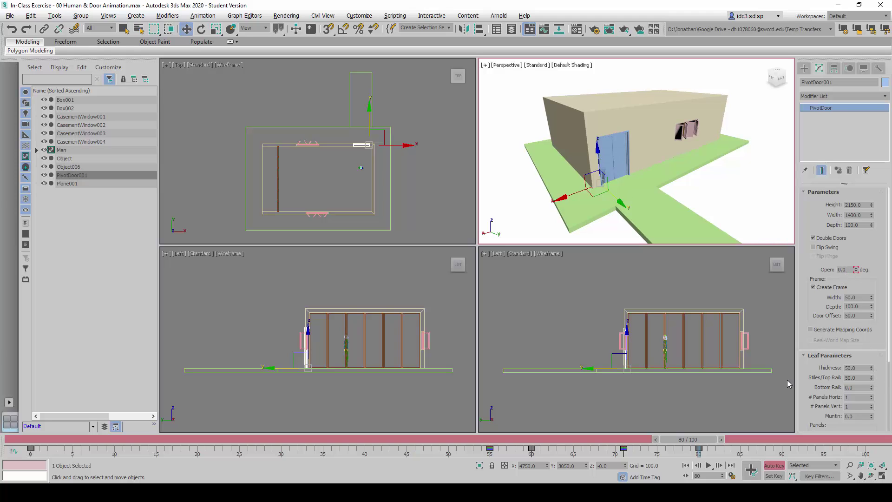
# - Turn off Auto Key and pan the Perspective view toward the house
pyautogui.click(774, 467)
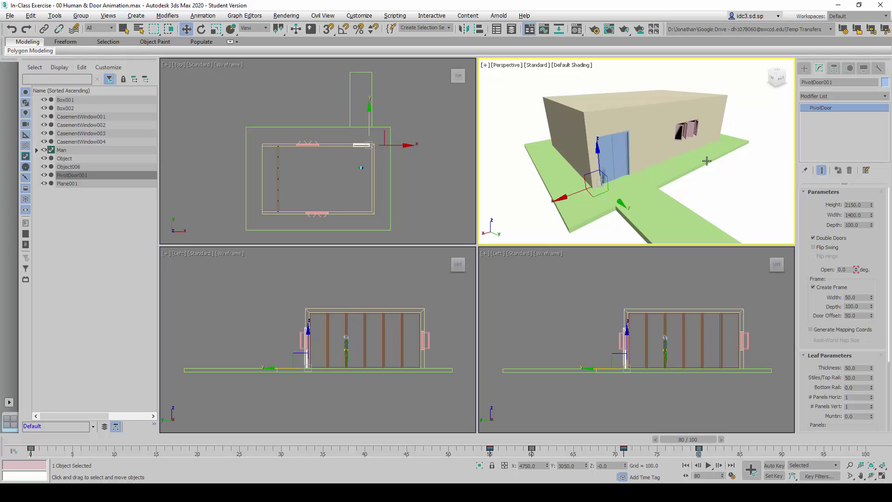
pyautogui.scroll(2, 707, 160)
pyautogui.scroll(2, 680, 122)
pyautogui.moveTo(697, 169)
pyautogui.mouseDown(button='middle')
pyautogui.moveTo(694, 160)
pyautogui.moveTo(703, 168)
pyautogui.mouseUp(button='middle')
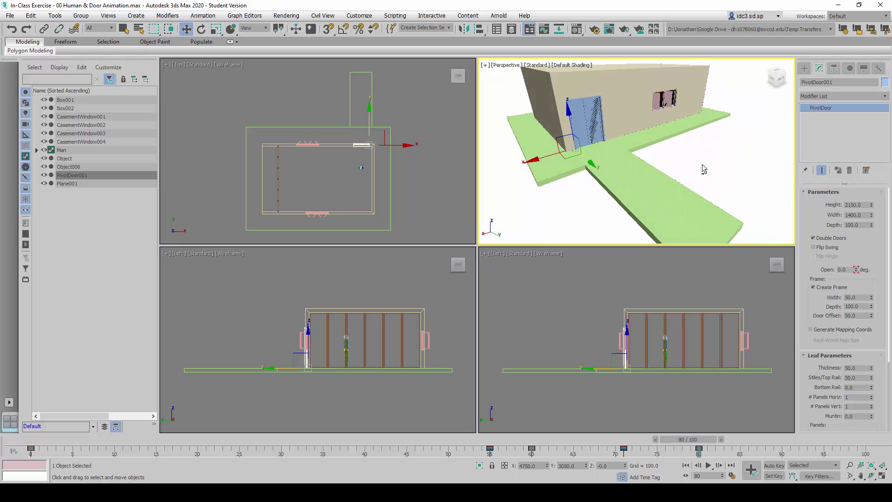
pyautogui.scroll(-2, 704, 169)
pyautogui.scroll(2, 697, 160)
pyautogui.scroll(1, 694, 163)
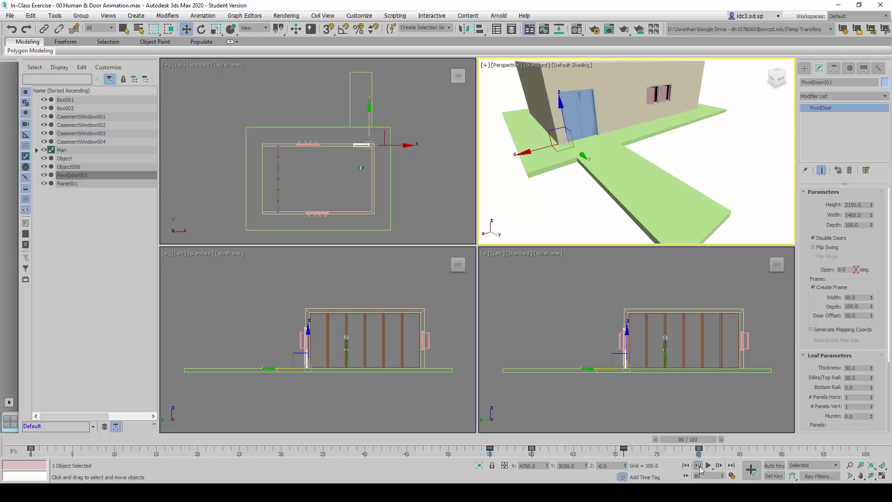
# - Start playback to watch the figure walk up the path as the door swings open
pyautogui.click(709, 466)
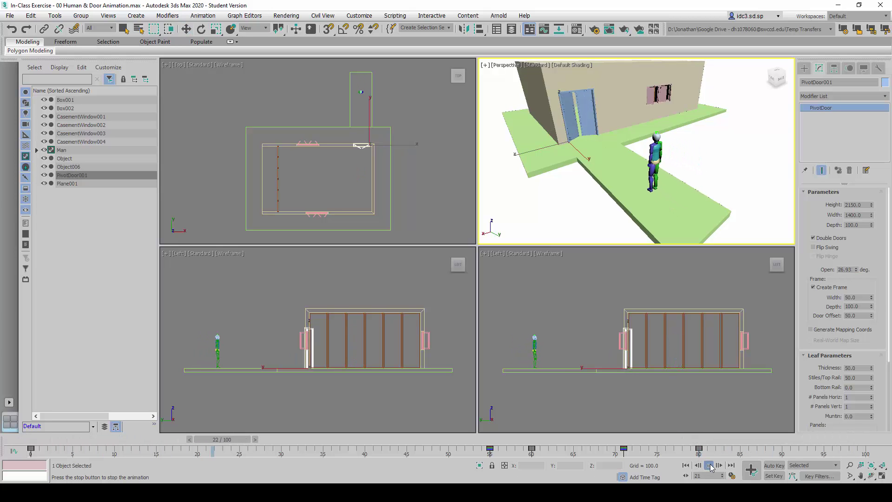